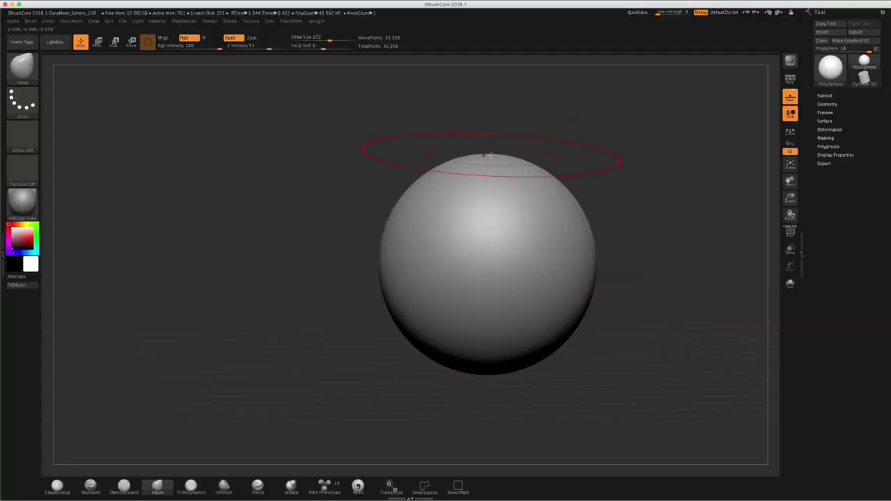
Pull the sphere up into a tall egg, set Draw Size to 154, and drag out two flat feet.
left_click_drag(490, 153, 487, 89)
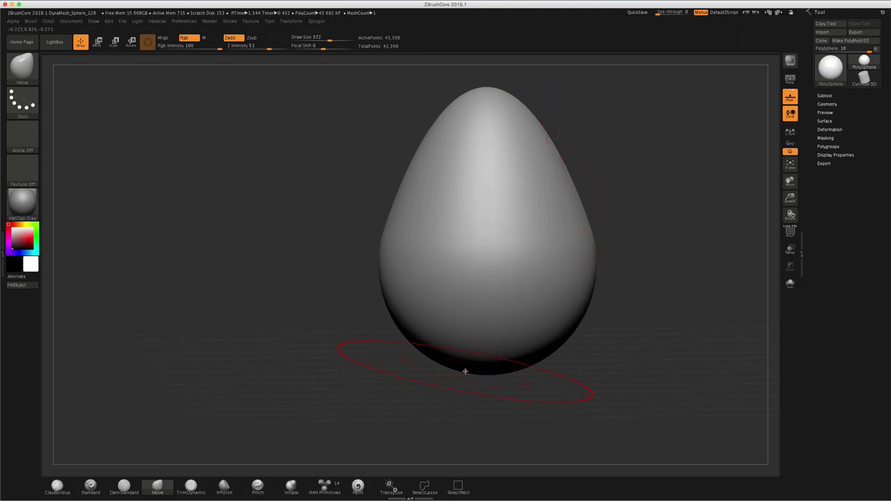
mouse_move(465, 373)
left_mouse_down()
mouse_move(420, 370)
mouse_move(388, 383)
left_mouse_up()
mouse_move(589, 209)
left_mouse_down()
mouse_move(613, 191)
mouse_move(635, 219)
mouse_move(661, 219)
left_mouse_up()
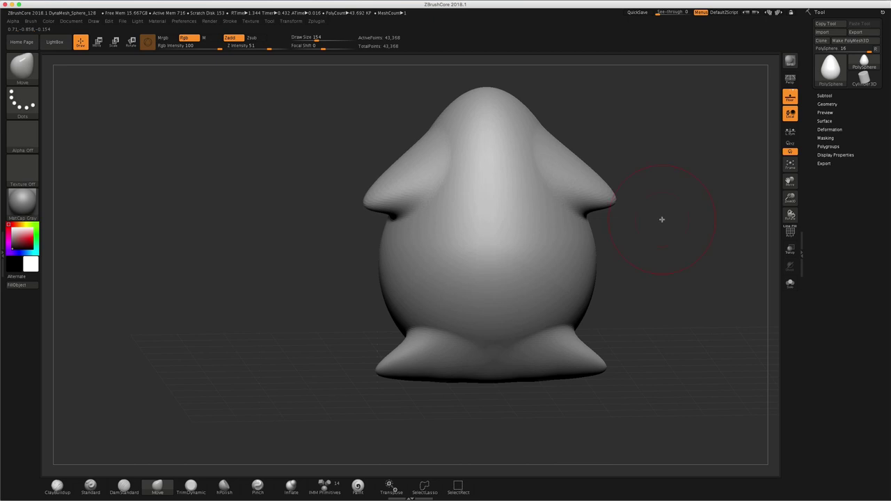
key("ctrl+z")
key("ctrl+z")
key("ctrl+z")
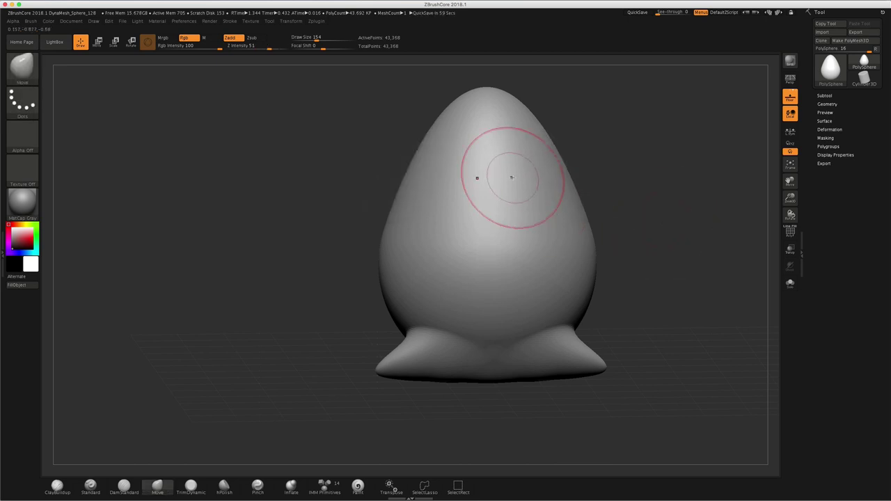
Insert mirrored IMM Primitives Capsule arms on both body sides, then DynaMesh the model.
left_click(325, 488)
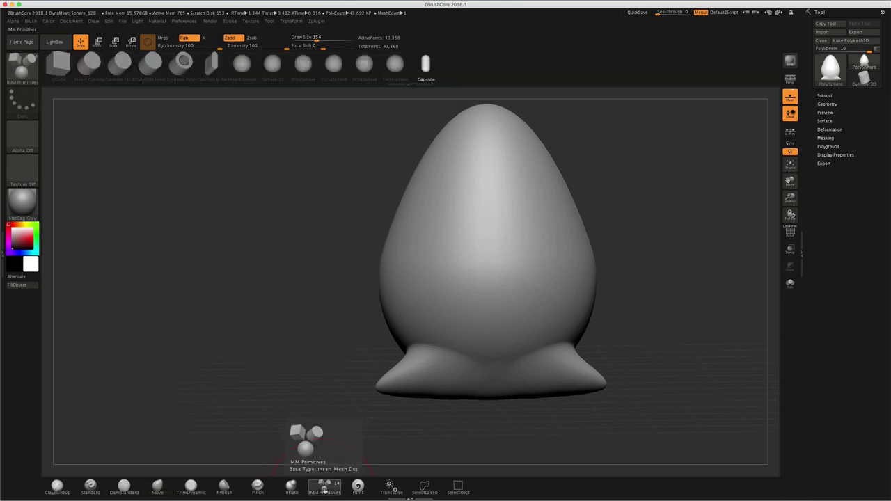
key("m")
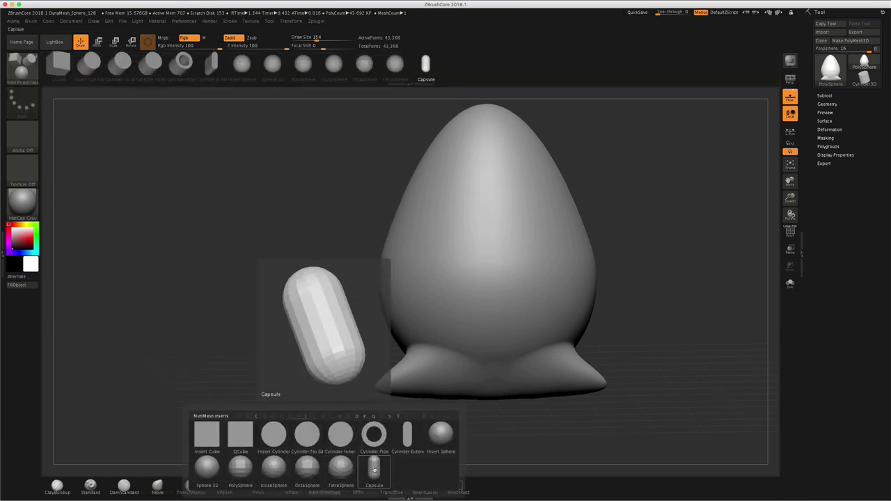
left_click_drag(568, 206, 582, 225)
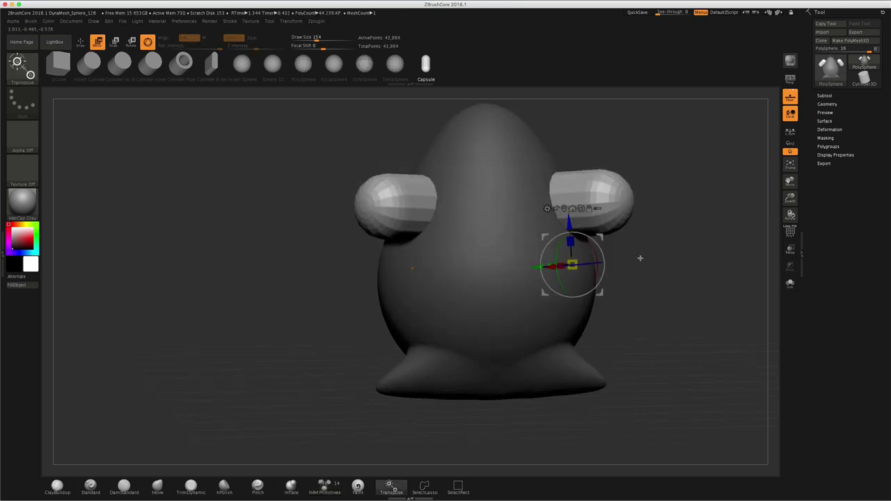
left_click_drag(639, 258, 613, 266)
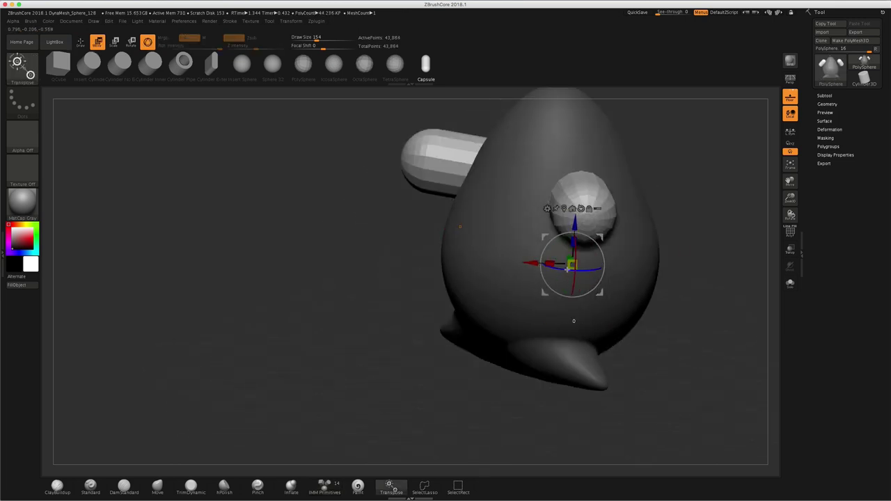
mouse_move(653, 312)
left_mouse_down()
mouse_move(679, 301)
mouse_move(648, 312)
mouse_move(660, 310)
left_mouse_up()
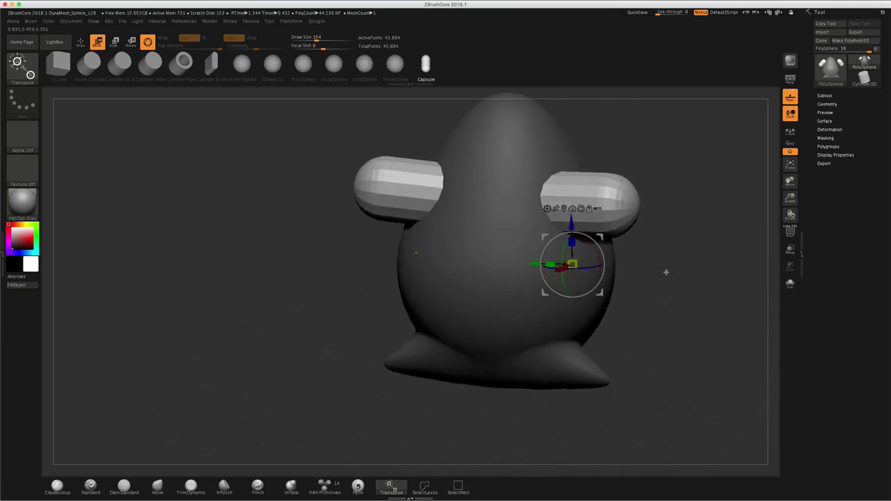
left_click_drag(663, 271, 715, 342, "ctrl")
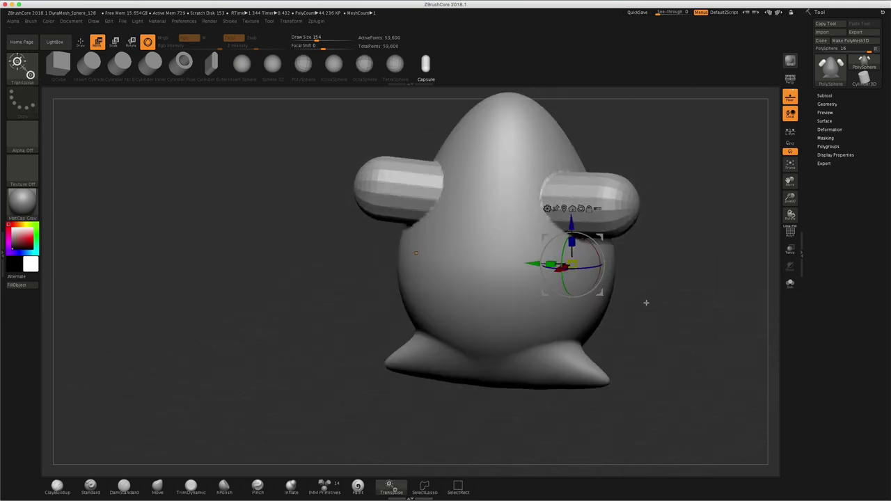
mouse_move(646, 302)
left_mouse_down()
mouse_move(657, 294)
mouse_move(604, 265)
left_mouse_up()
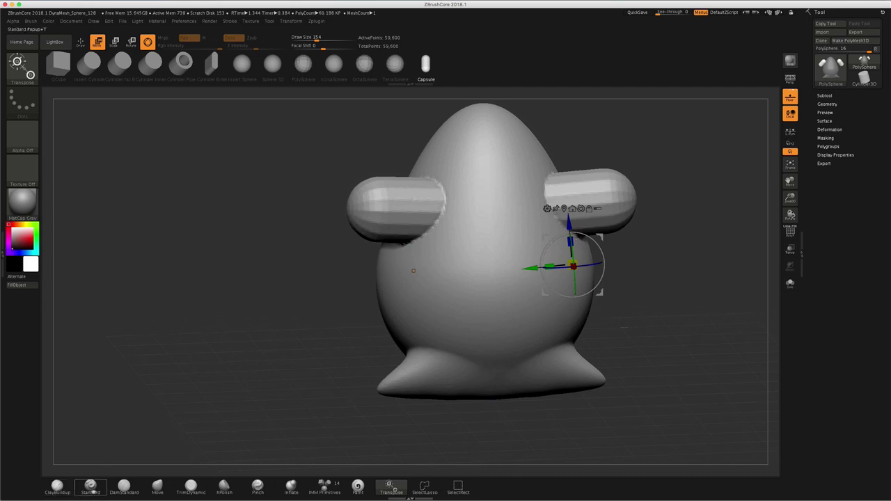
Sculpt mirrored raised patches on the chest with the Standard brush and X symmetry.
key("q")
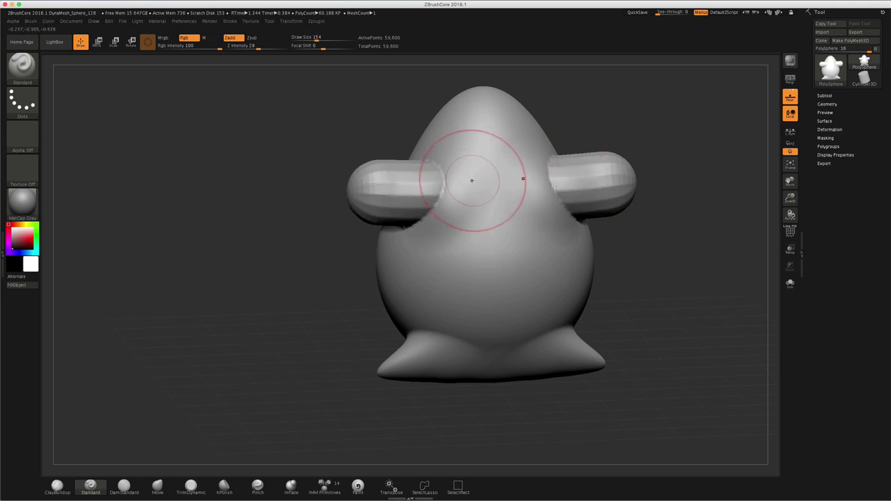
left_click_drag(356, 130, 351, 139)
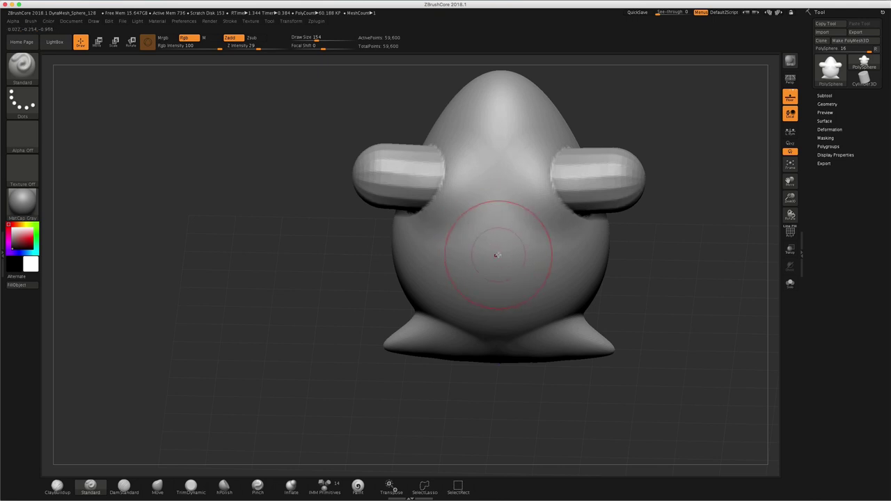
left_click_drag(429, 265, 412, 268)
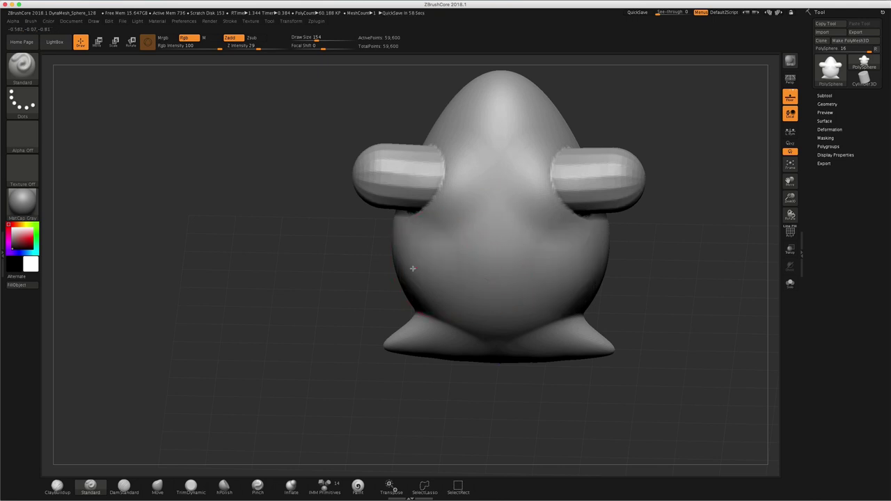
With the Move brush, widen the lower belly, pull the centre up, and smooth the head crease.
left_click(158, 489)
left_click_drag(411, 265, 392, 269)
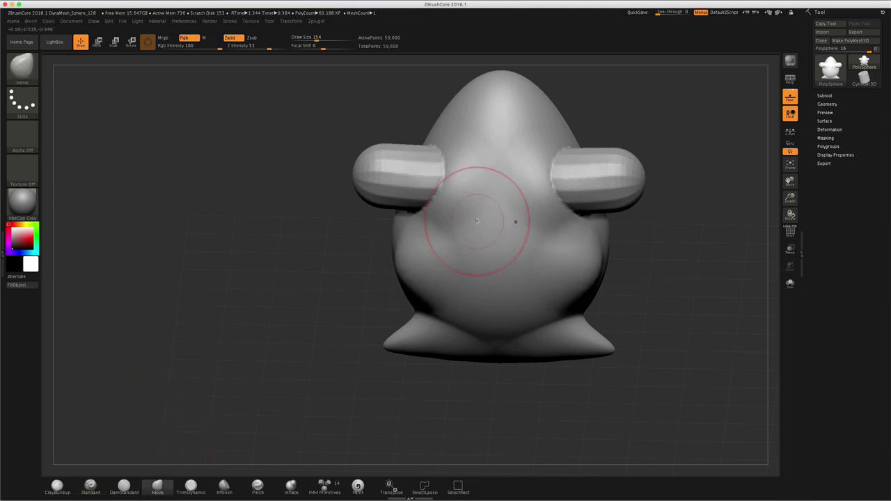
mouse_move(497, 194)
left_mouse_down()
mouse_move(486, 134)
mouse_move(447, 123)
left_mouse_up()
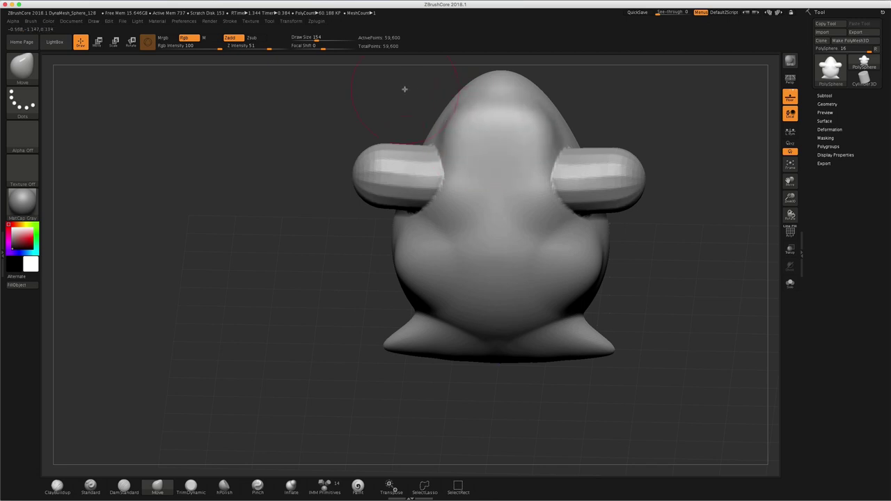
mouse_move(405, 89)
left_mouse_down("shift")
mouse_move(464, 129)
mouse_move(513, 116)
mouse_move(537, 169)
left_mouse_up("shift")
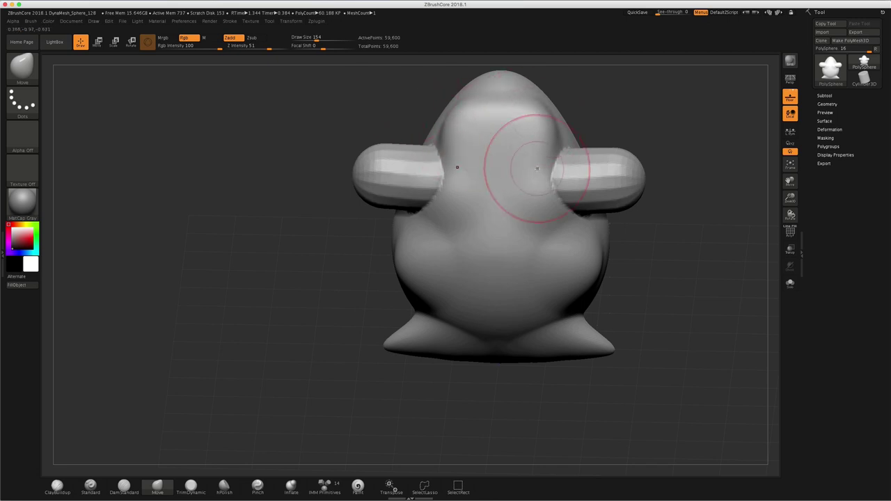
Turn on PolyF, bulge both lower body sides, and press a hollow in below the face.
left_click(790, 233)
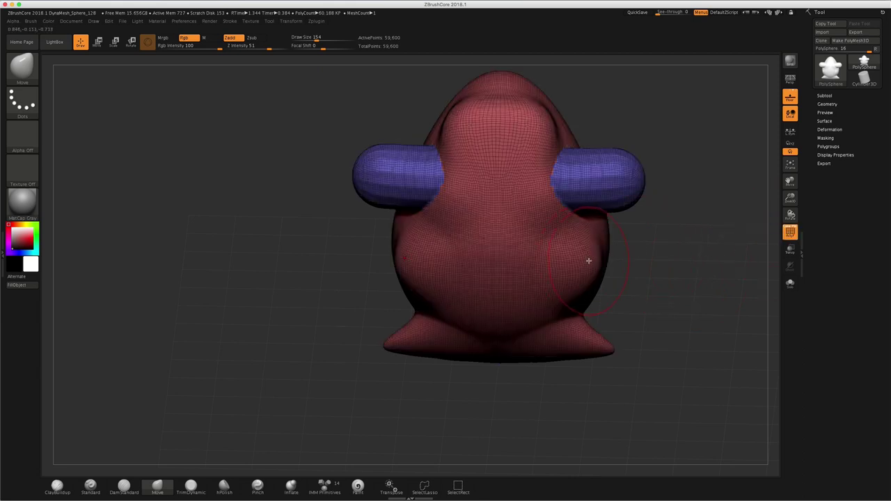
mouse_move(588, 260)
left_mouse_down()
mouse_move(602, 273)
mouse_move(597, 262)
left_mouse_up()
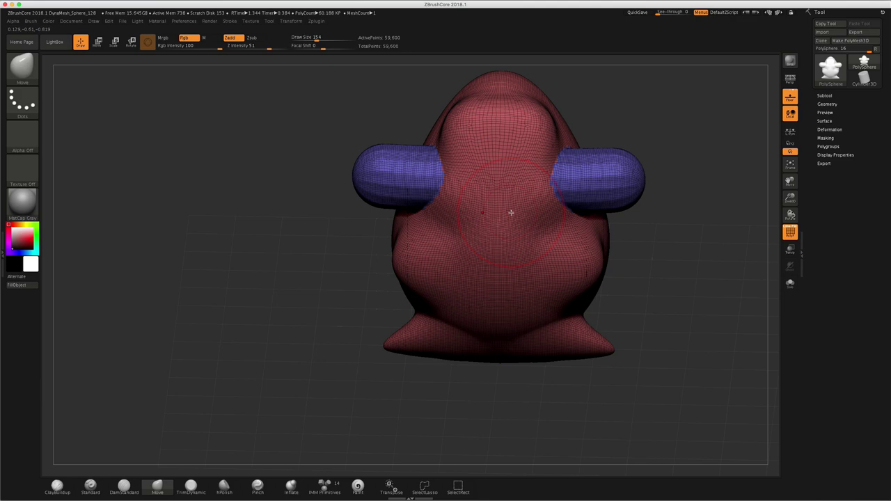
mouse_move(503, 190)
left_mouse_down()
mouse_move(513, 246)
mouse_move(510, 231)
left_mouse_up()
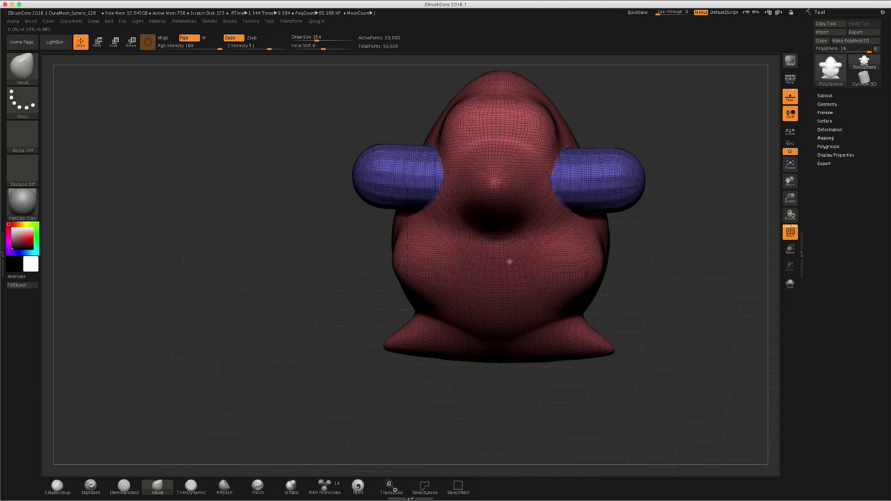
mouse_move(689, 254)
left_mouse_down()
mouse_move(710, 263)
mouse_move(675, 220)
mouse_move(696, 241)
mouse_move(651, 232)
mouse_move(663, 237)
left_mouse_up()
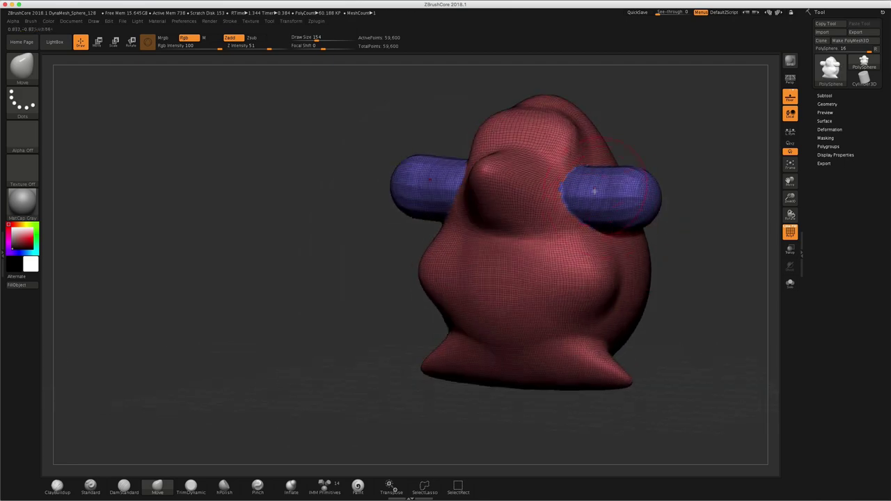
mouse_move(669, 249)
left_mouse_down()
mouse_move(689, 237)
mouse_move(663, 225)
left_mouse_up()
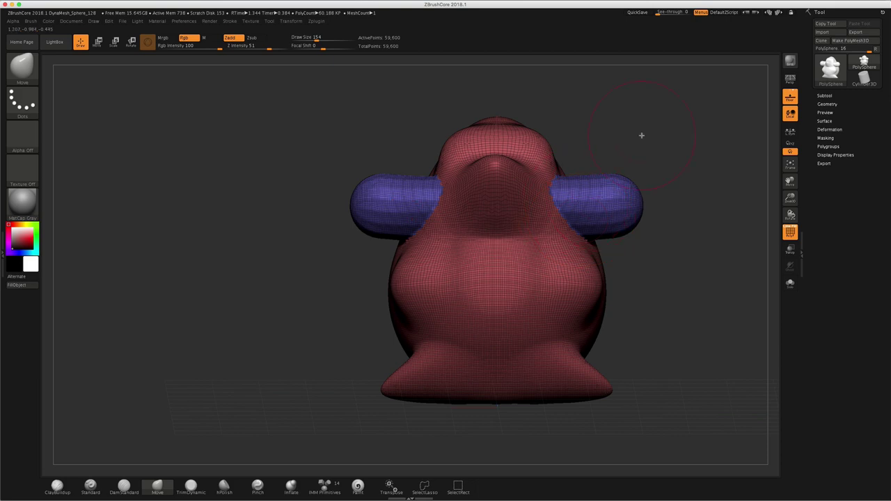
mouse_move(646, 115)
left_mouse_down()
mouse_move(634, 123)
mouse_move(650, 127)
left_mouse_up()
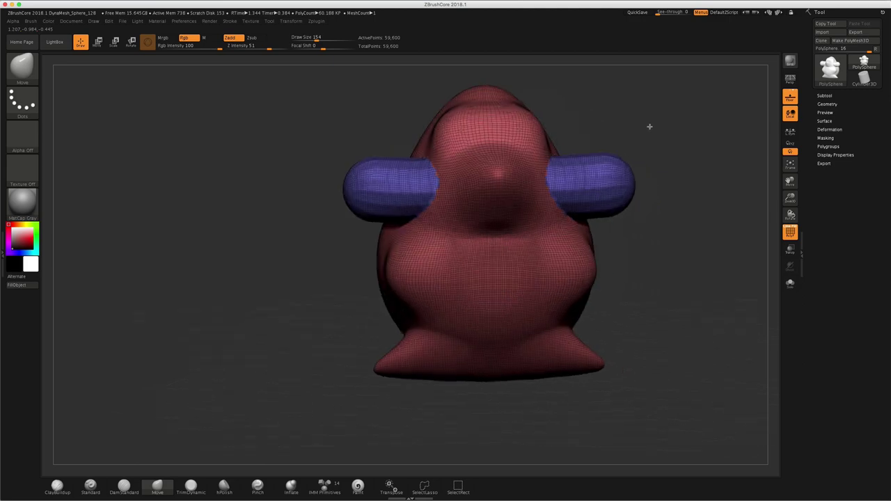